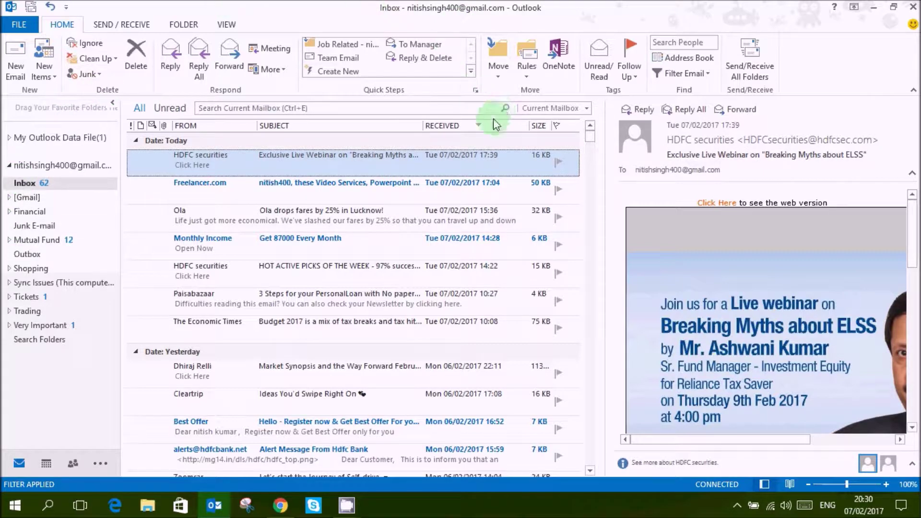
# - Create a new subfolder named 'Electricty Bills' under the Inbox
pyautogui.rightClick(39, 187)
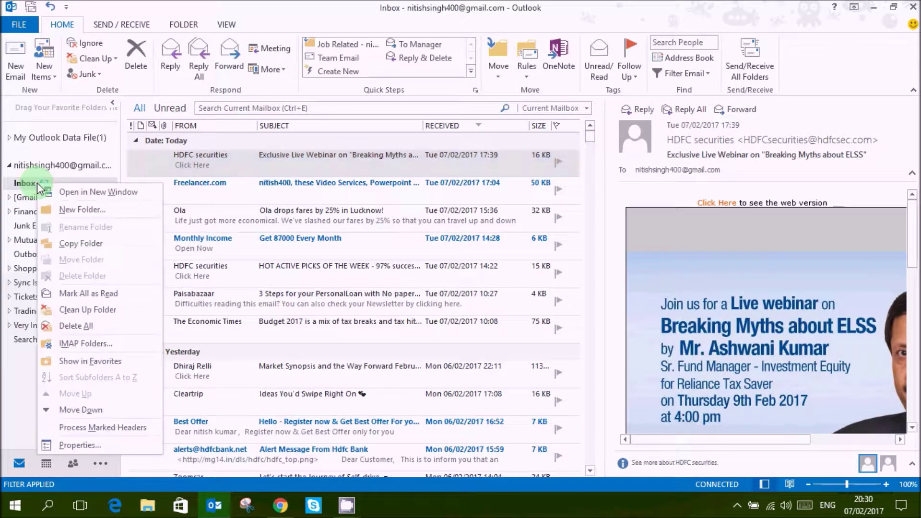
pyautogui.click(62, 209)
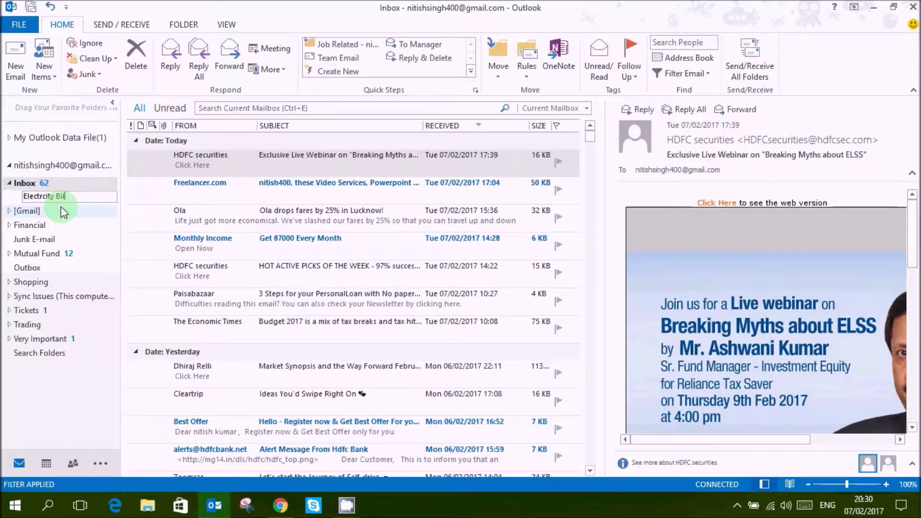
pyautogui.press('Return')
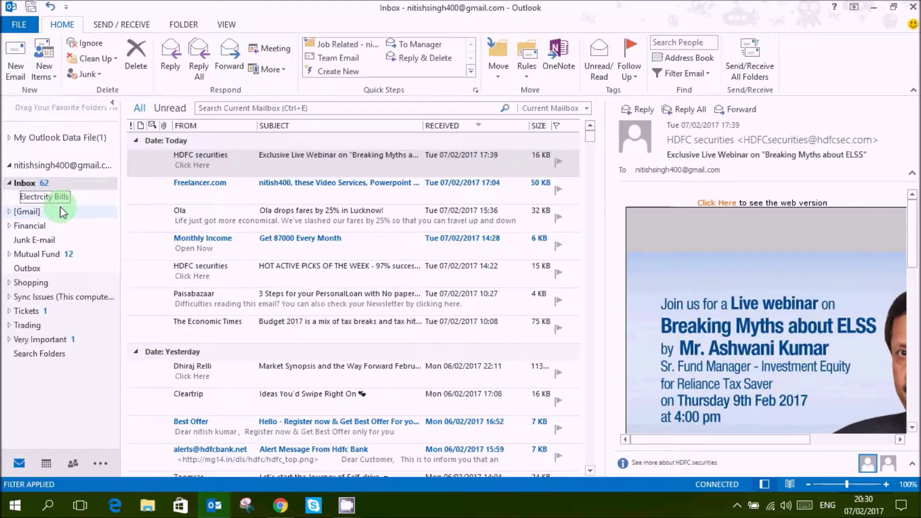
# - Check the empty Electricty Bills folder, return to the Inbox, and bring up the Rules menu
pyautogui.click(62, 197)
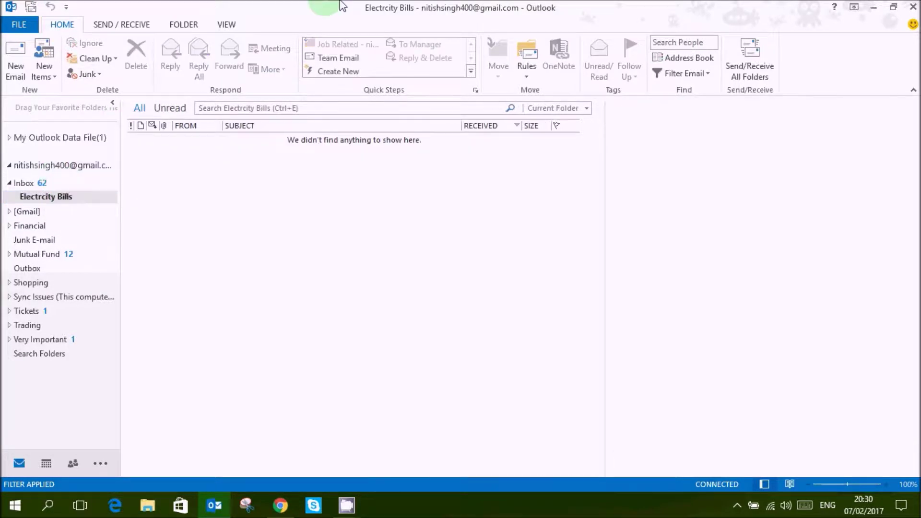
pyautogui.click(29, 183)
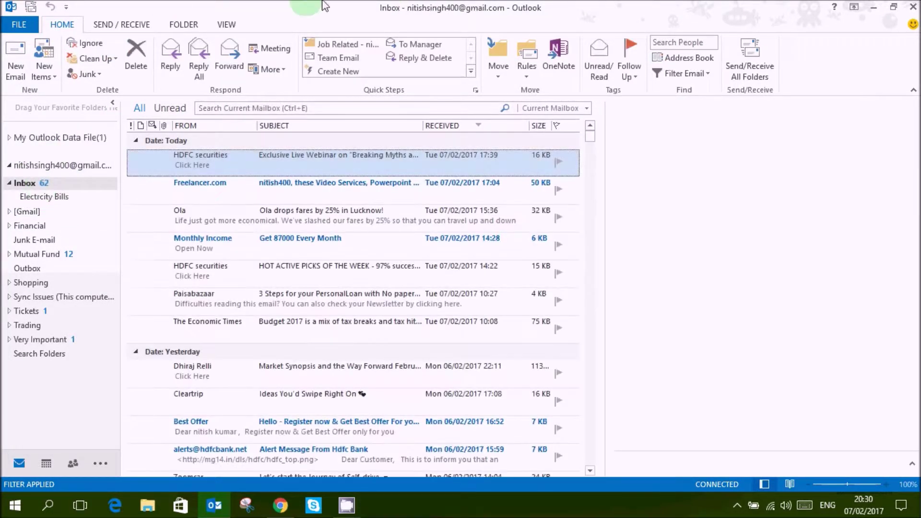
pyautogui.click(527, 67)
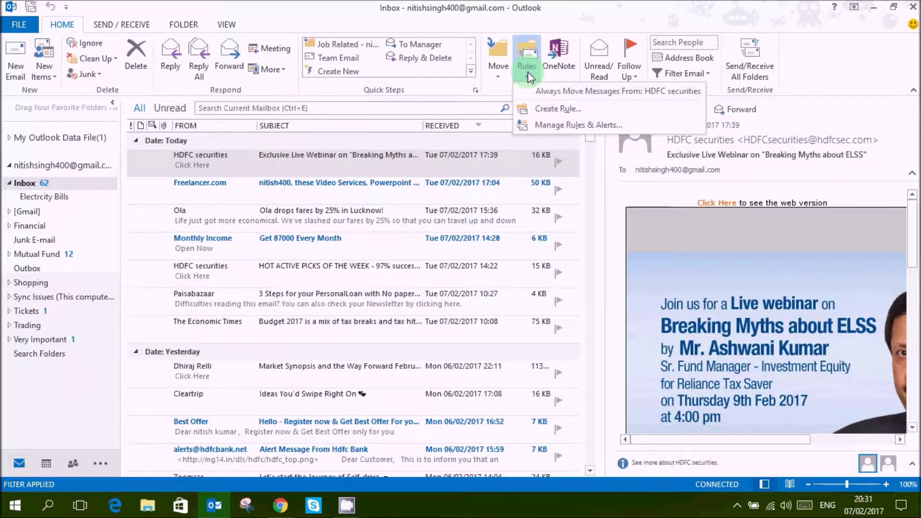
# - From Manage Rules & Alerts, start a new blank rule applied to messages you receive
pyautogui.click(548, 126)
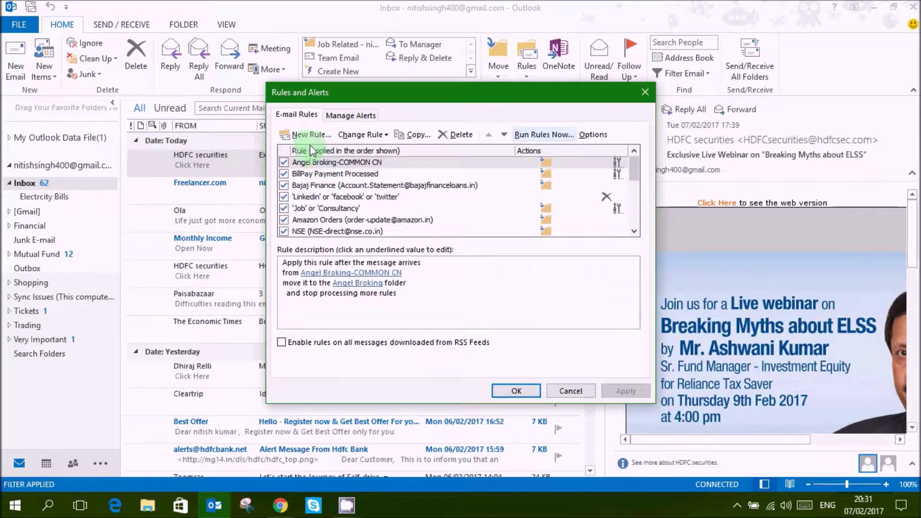
pyautogui.click(310, 136)
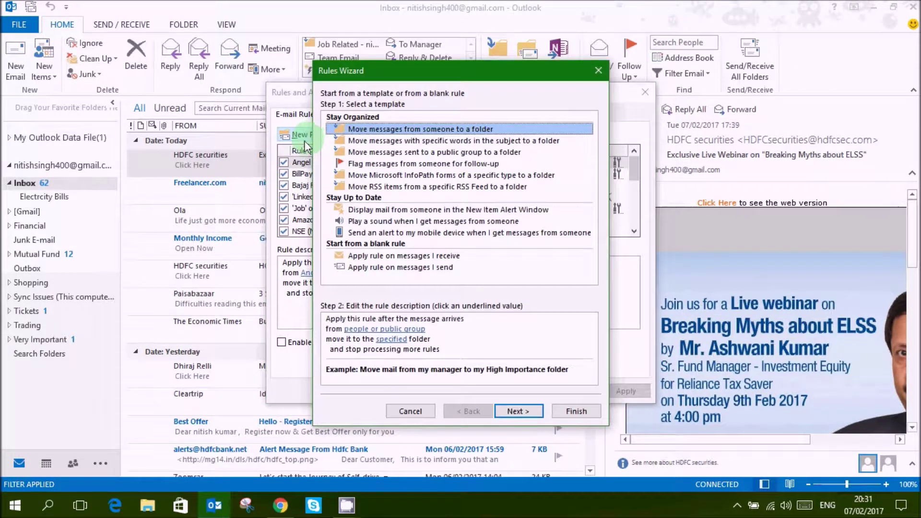
pyautogui.click(475, 129)
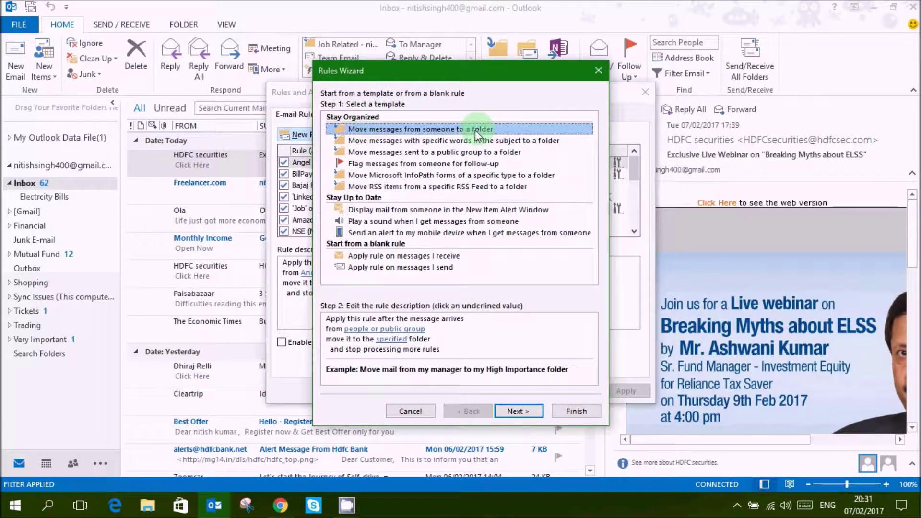
pyautogui.click(379, 257)
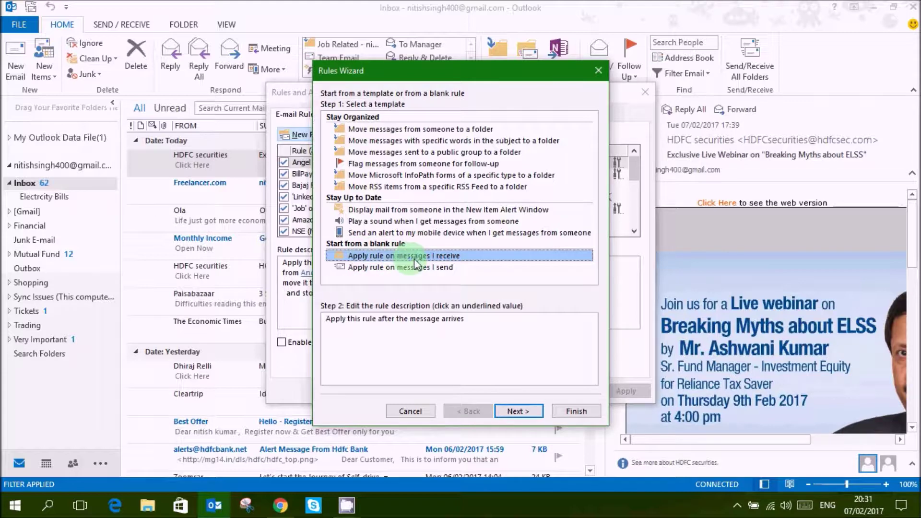
pyautogui.click(518, 411)
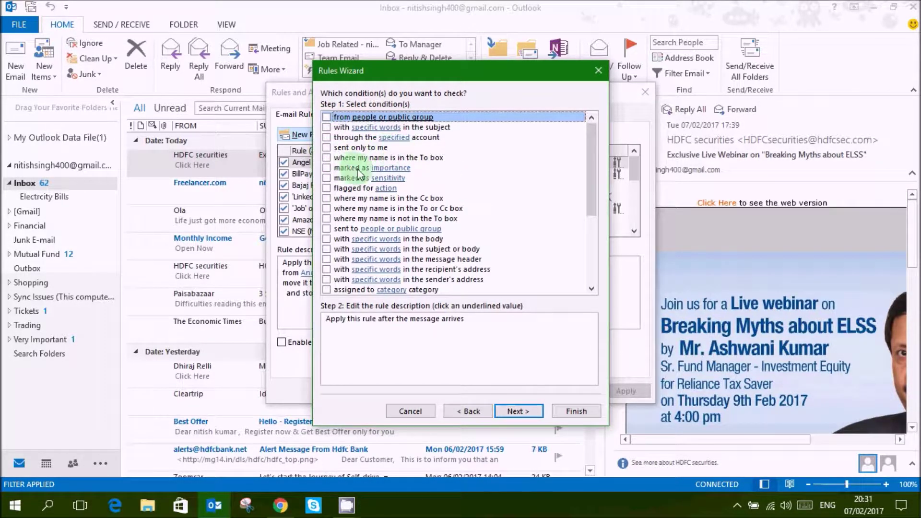
# - Set the rule condition to messages from the Electricity contact (SBPDCLRAPDR)
pyautogui.moveTo(589, 172); pyautogui.dragTo(591, 122)
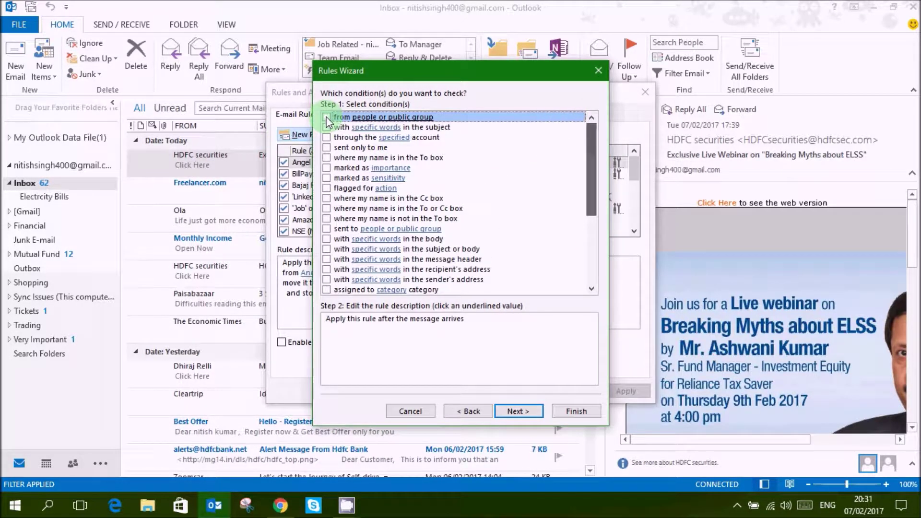
pyautogui.click(326, 118)
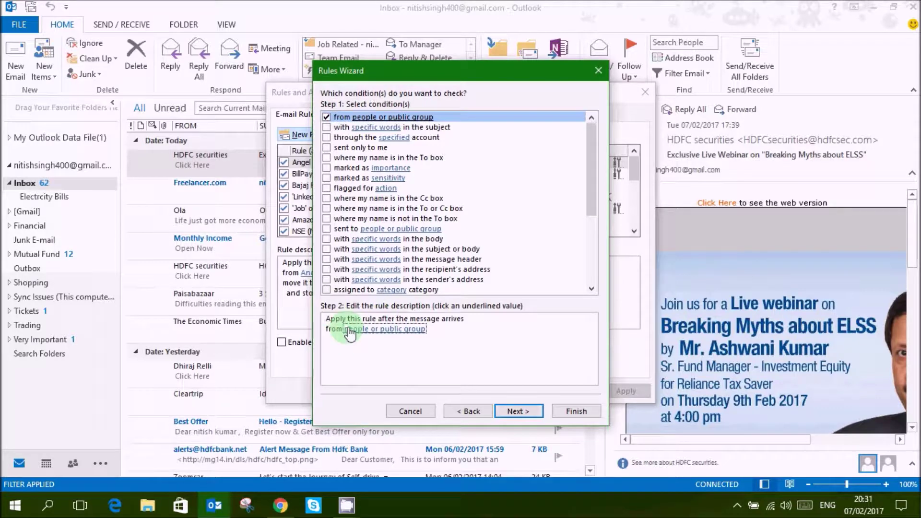
pyautogui.click(397, 332)
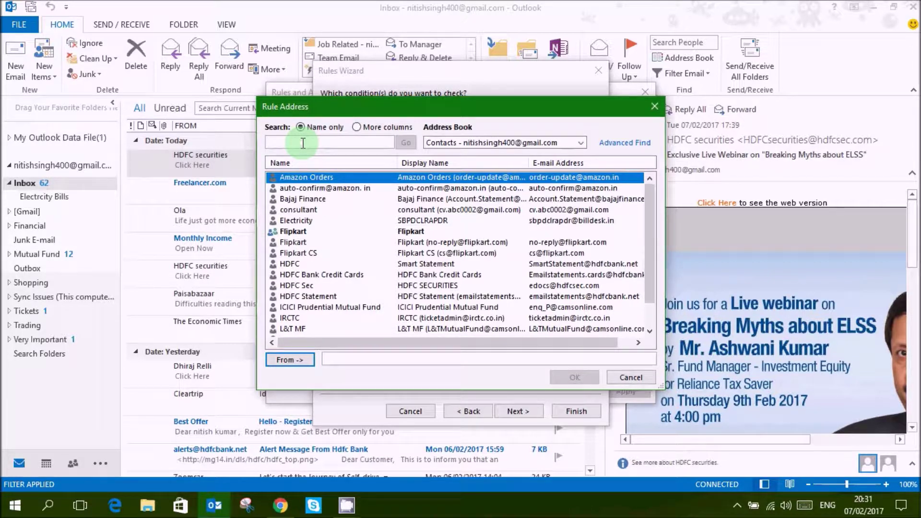
pyautogui.click(294, 222)
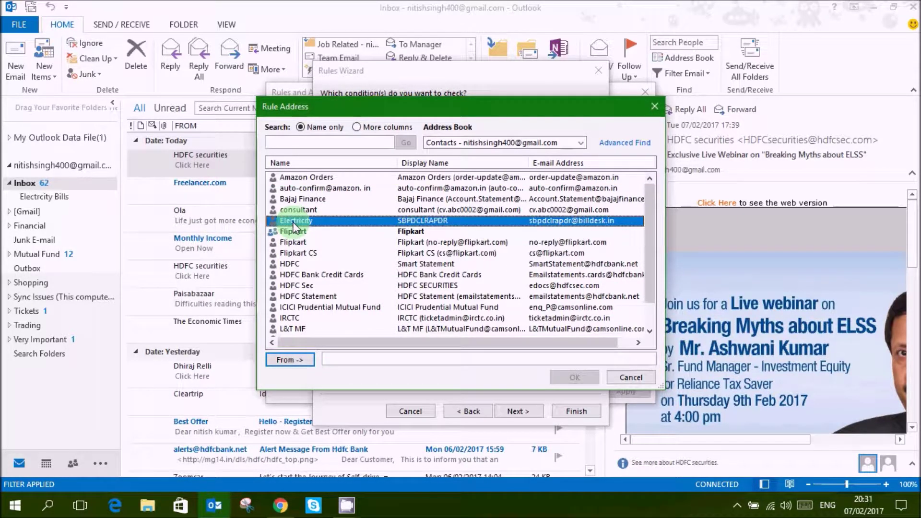
pyautogui.click(295, 361)
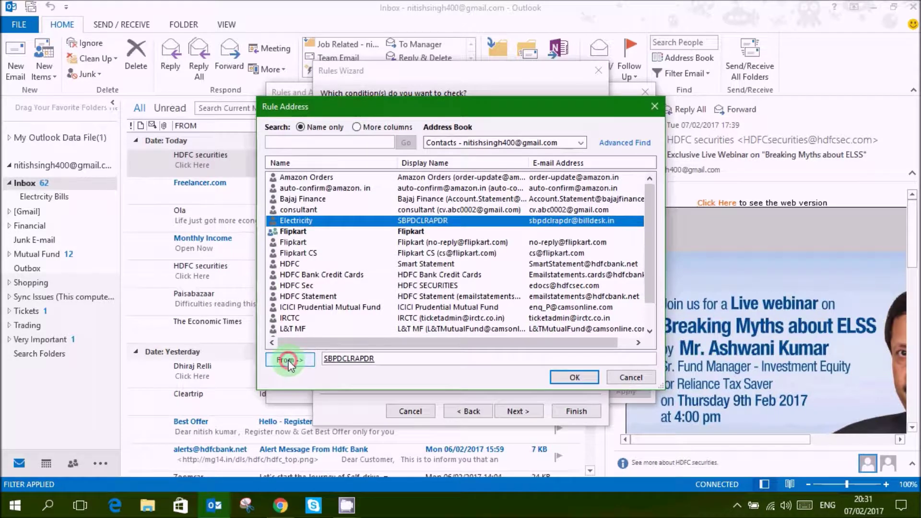
pyautogui.click(578, 378)
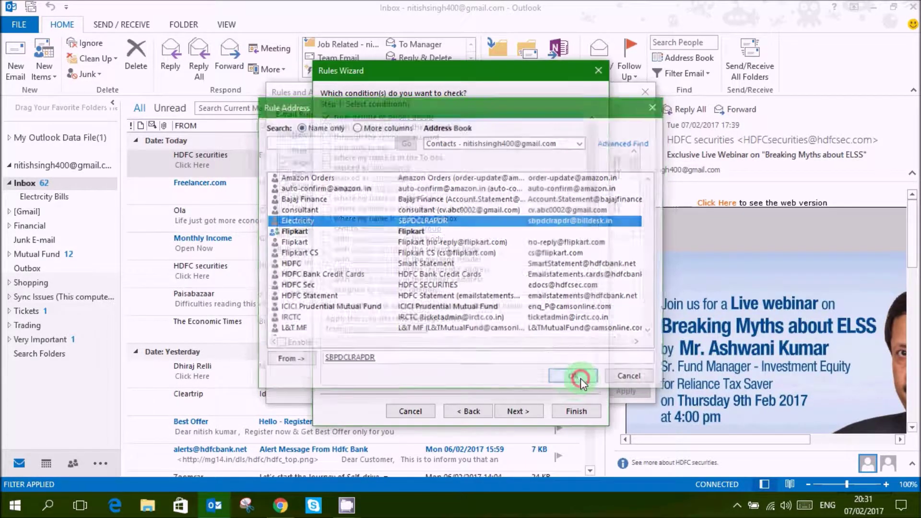
pyautogui.click(523, 412)
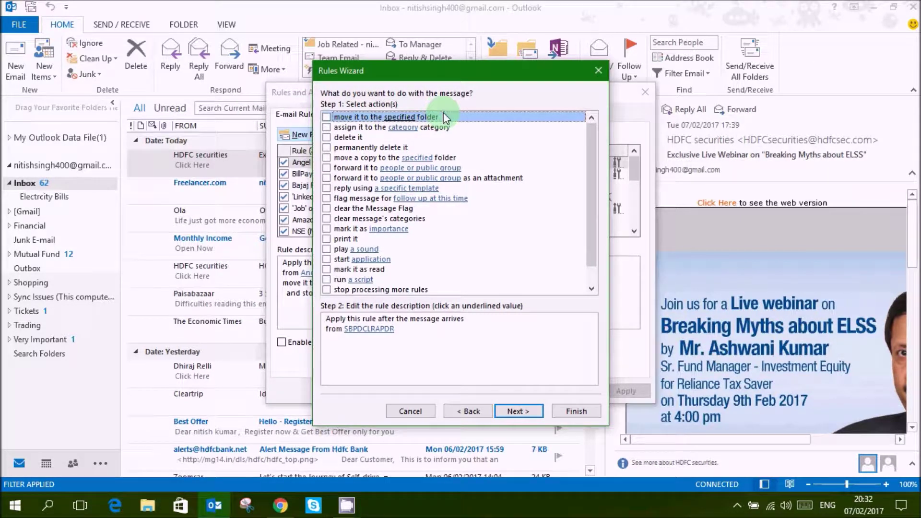
# - Add the action that moves matching messages to Inbox > Electrcity Bills
pyautogui.click(326, 116)
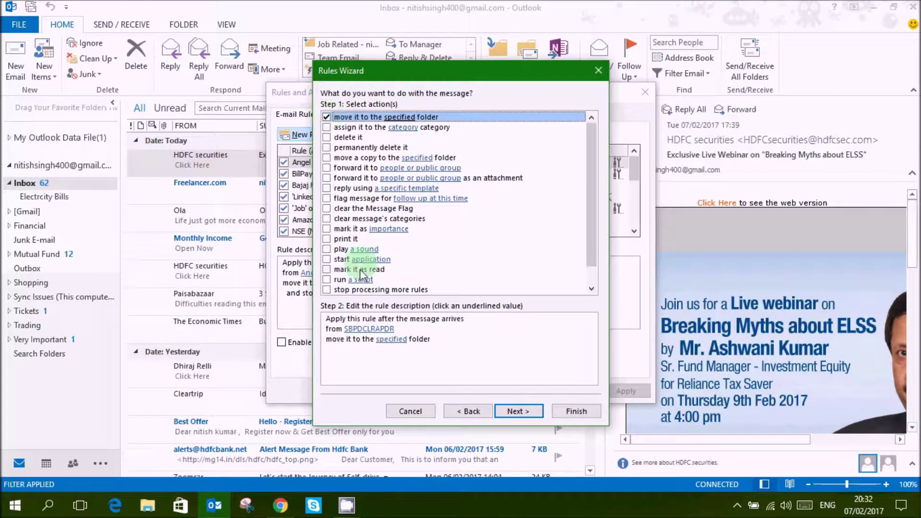
pyautogui.click(392, 338)
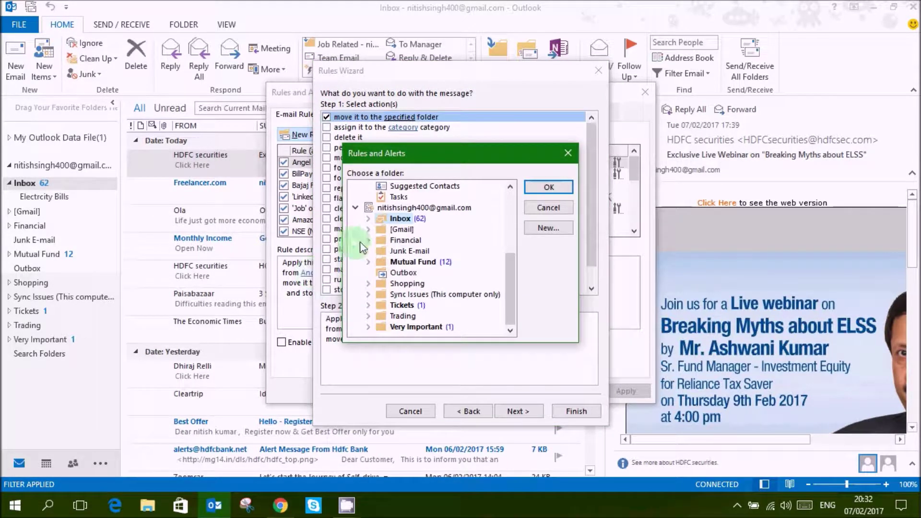
pyautogui.click(369, 219)
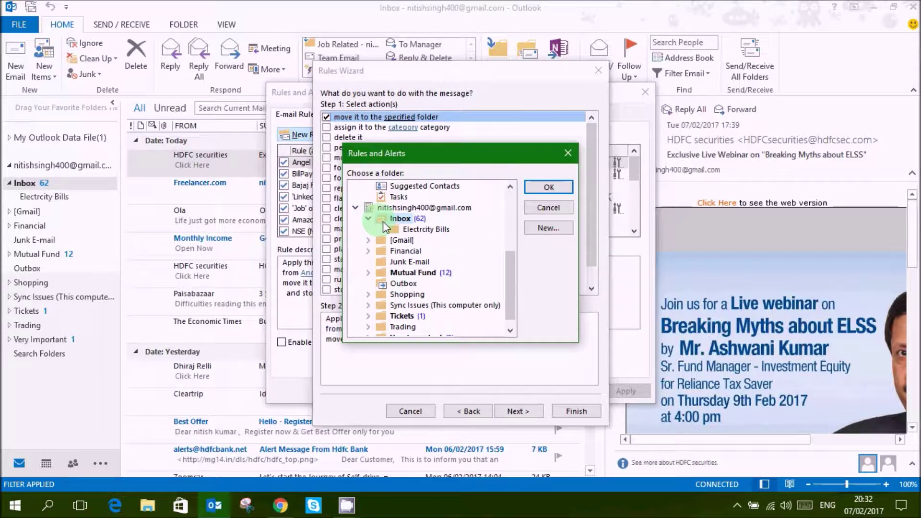
pyautogui.click(418, 230)
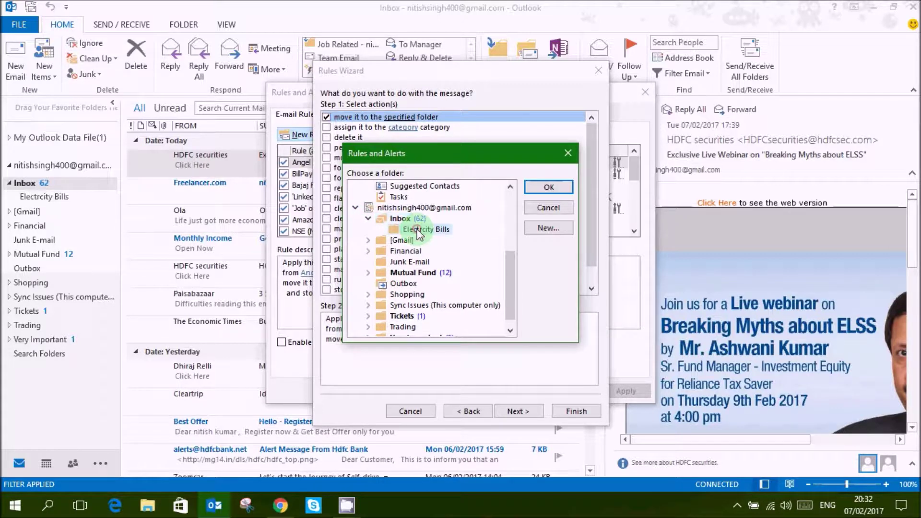
pyautogui.click(544, 192)
pyautogui.click(340, 367)
pyautogui.click(357, 328)
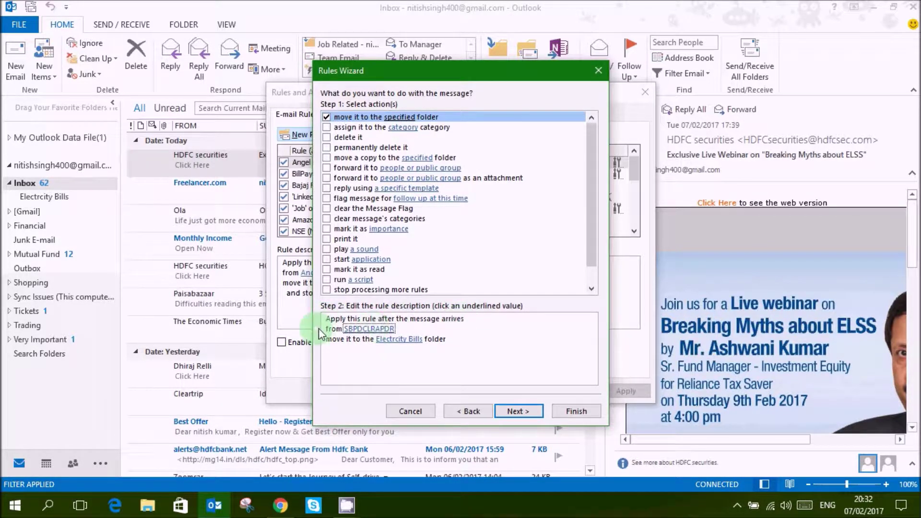
pyautogui.press('Tab')
pyautogui.click(516, 411)
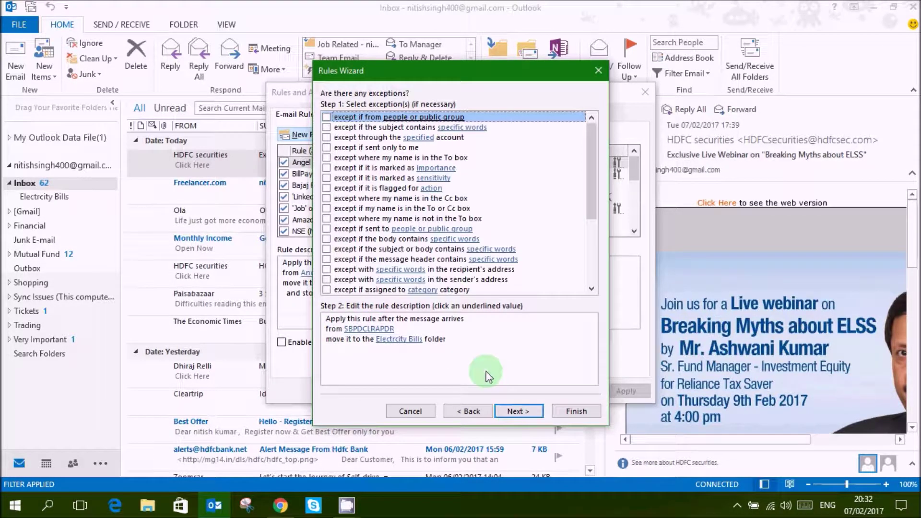
# - Leave all exceptions unticked and advance to the Finish rule setup page
pyautogui.click(428, 356)
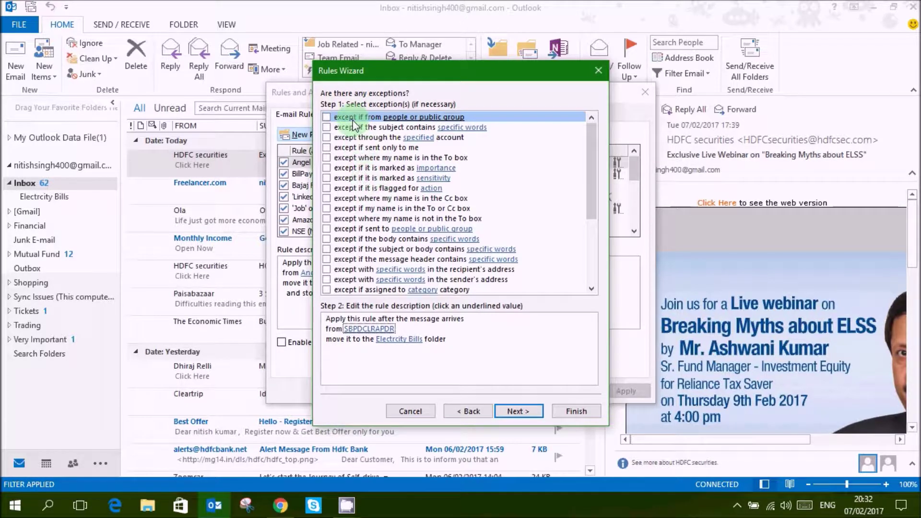
pyautogui.moveTo(586, 184); pyautogui.dragTo(586, 128)
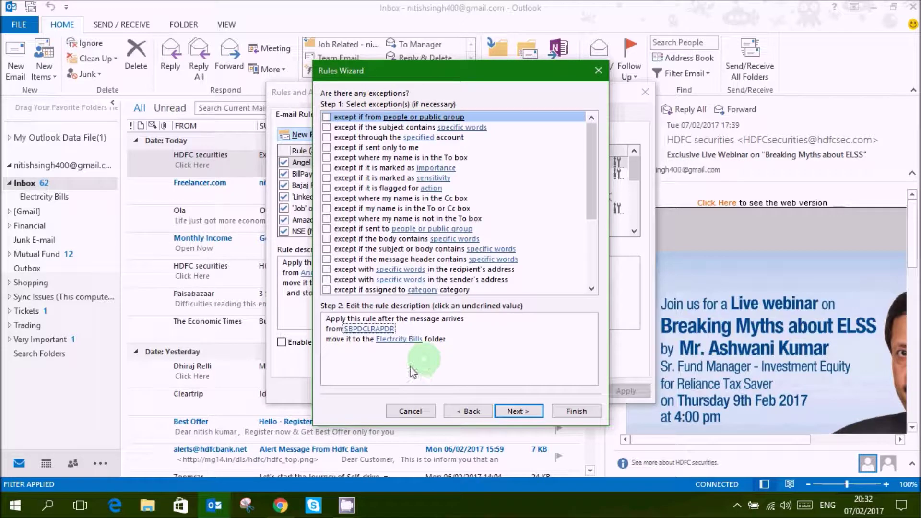
pyautogui.click(383, 341)
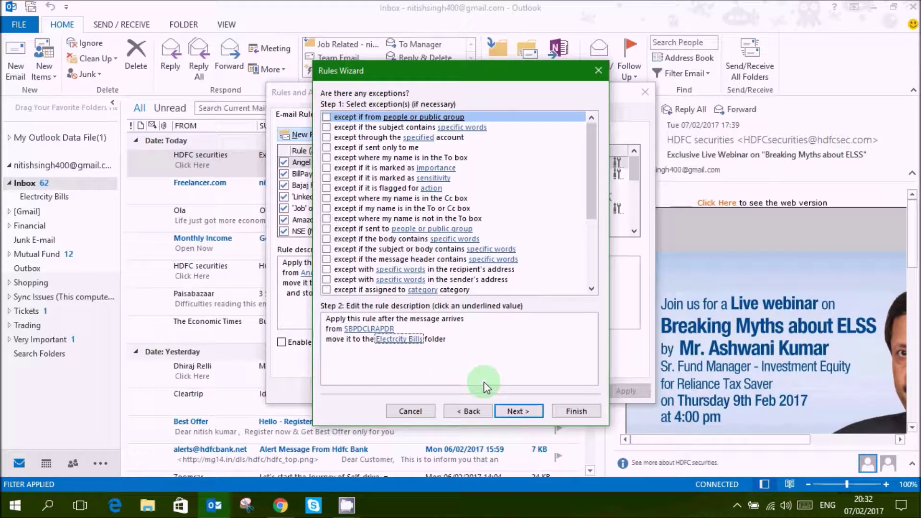
pyautogui.click(516, 399)
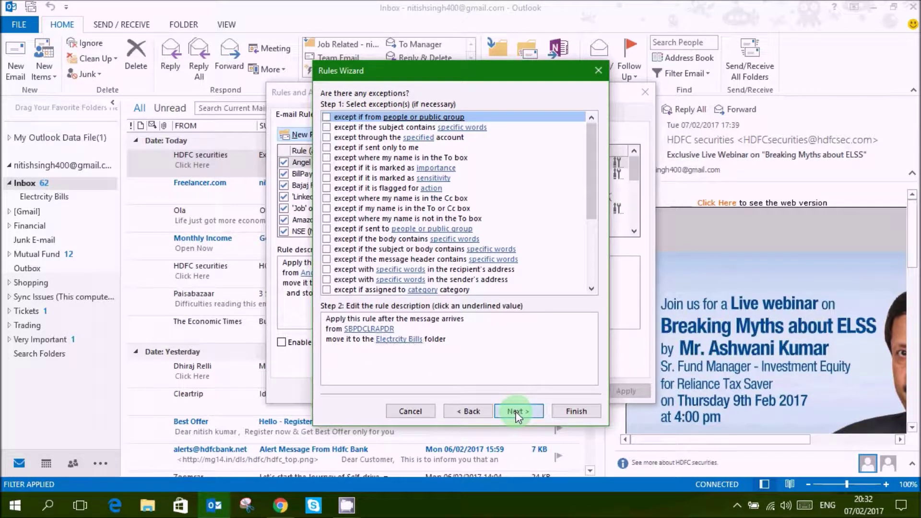
pyautogui.click(321, 194)
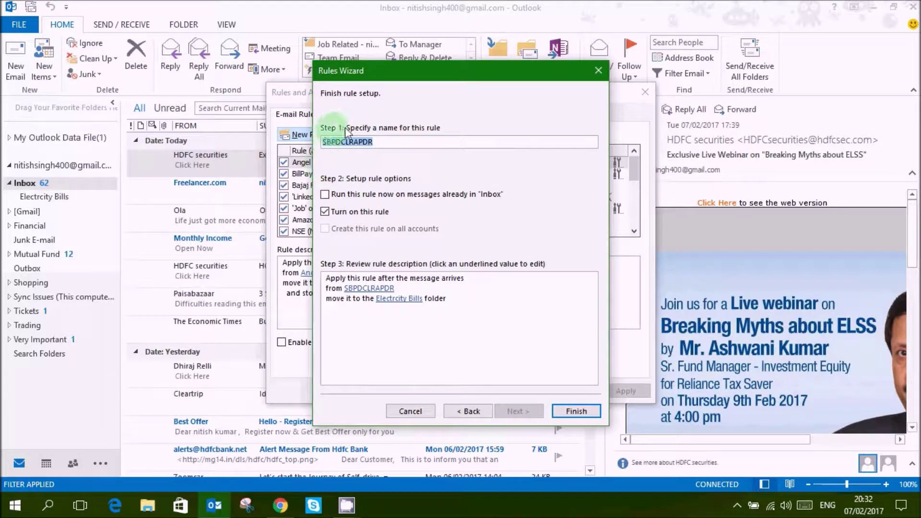
# - Finish the SBPDCLRAPDR rule with it turned on and set to run on existing Inbox messages
pyautogui.moveTo(380, 68); pyautogui.dragTo(383, 66)
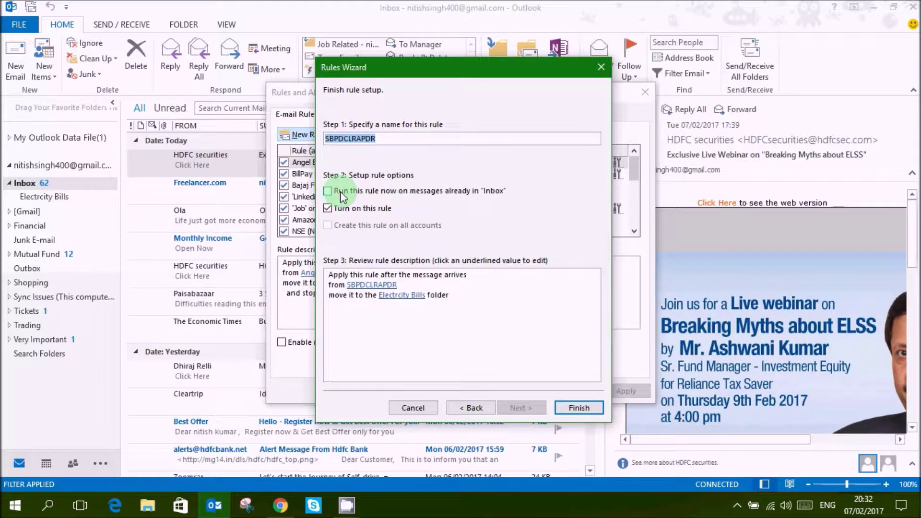
pyautogui.click(328, 192)
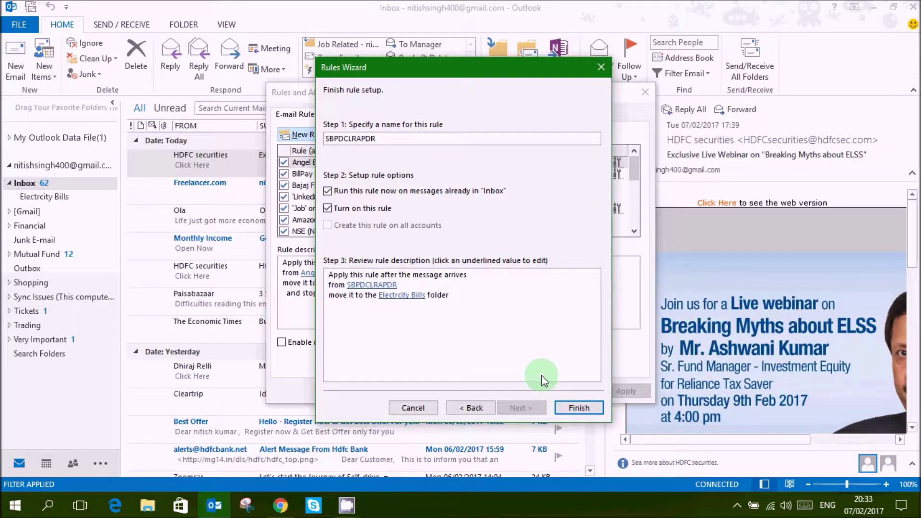
pyautogui.click(461, 326)
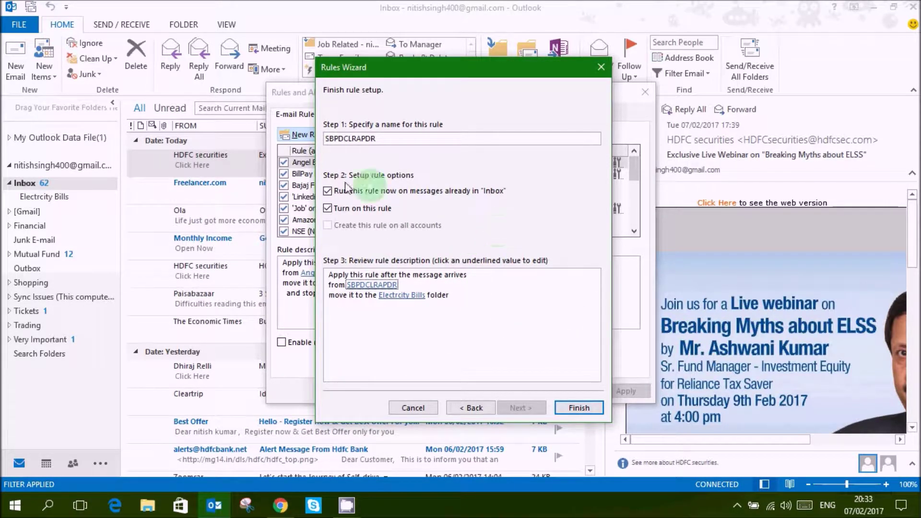
pyautogui.click(577, 409)
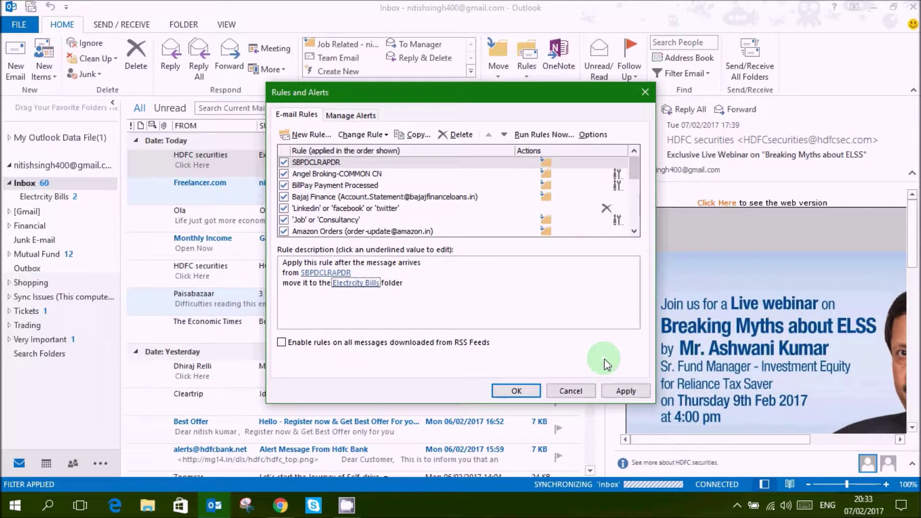
# - Apply and close Rules and Alerts, then view the moved messages in Electrcity Bills
pyautogui.click(616, 389)
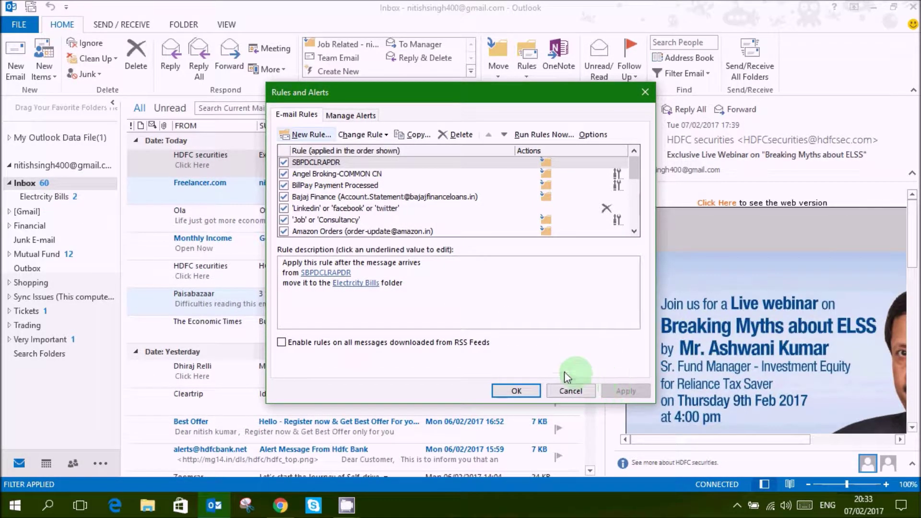
pyautogui.click(517, 390)
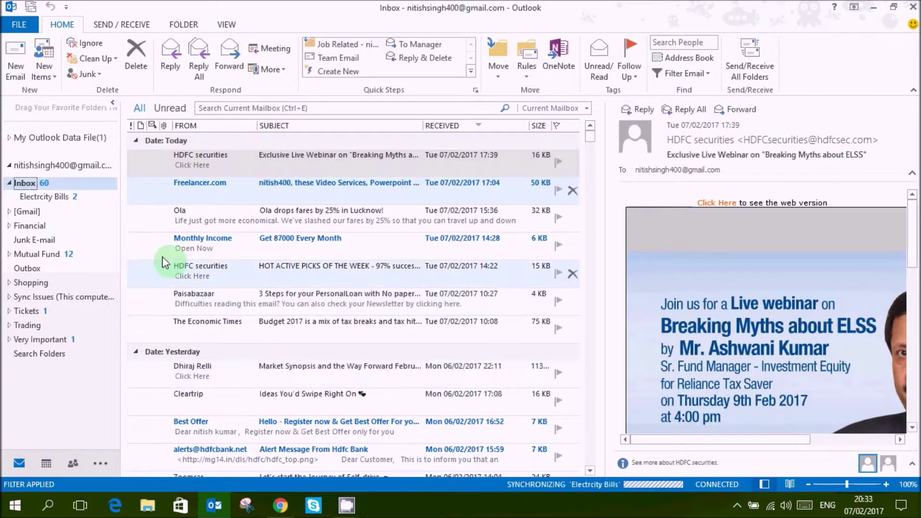
pyautogui.click(70, 197)
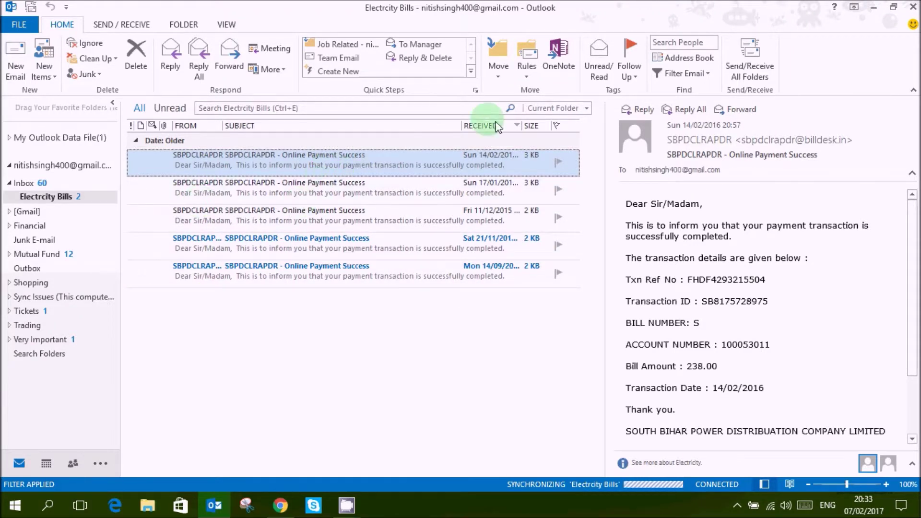
# - Reopen Manage Rules & Alerts to confirm the saved rule, close it, and return to the Inbox
pyautogui.click(527, 72)
pyautogui.click(554, 126)
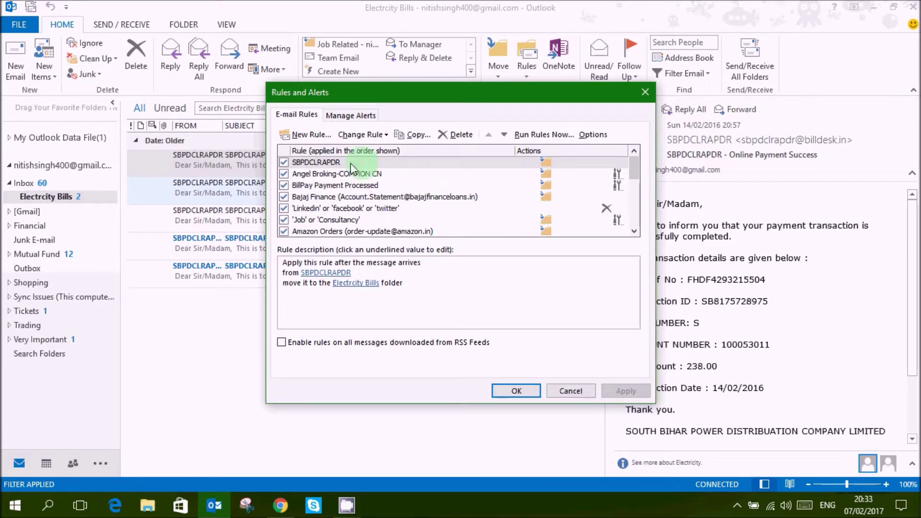
pyautogui.click(515, 391)
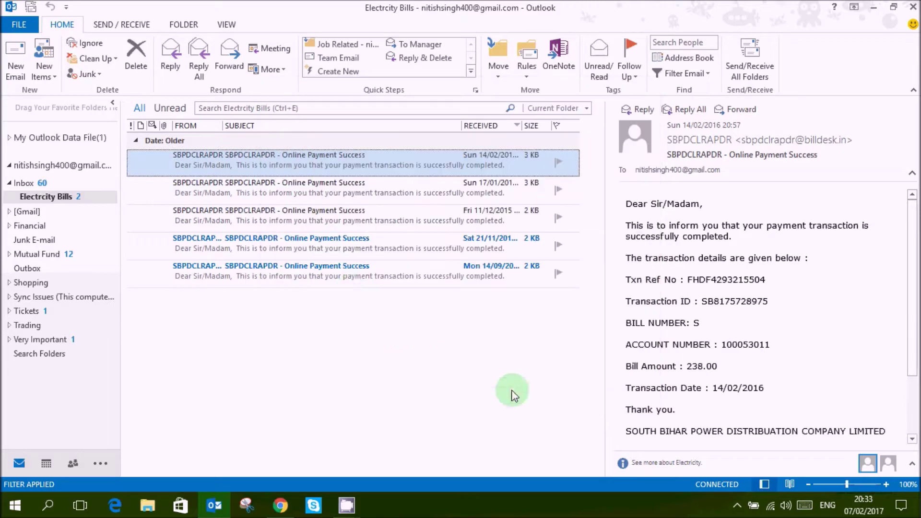
pyautogui.click(28, 183)
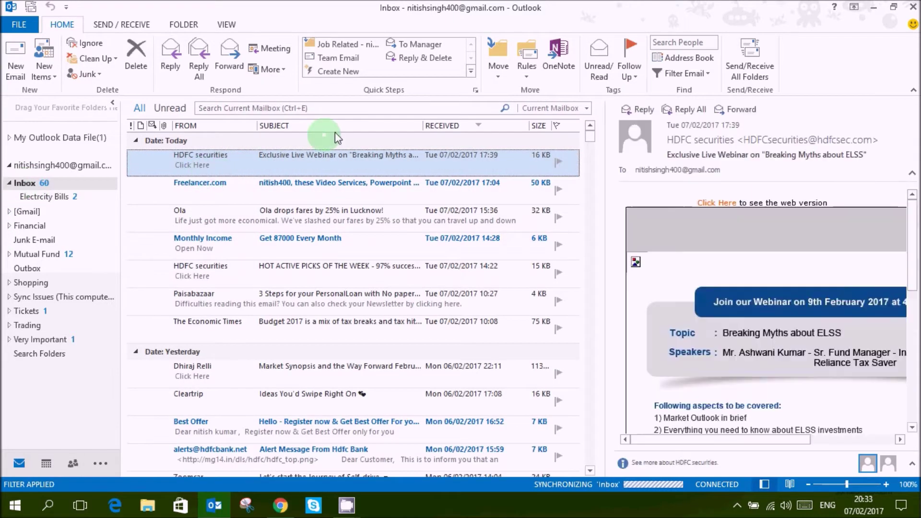
pyautogui.click(498, 72)
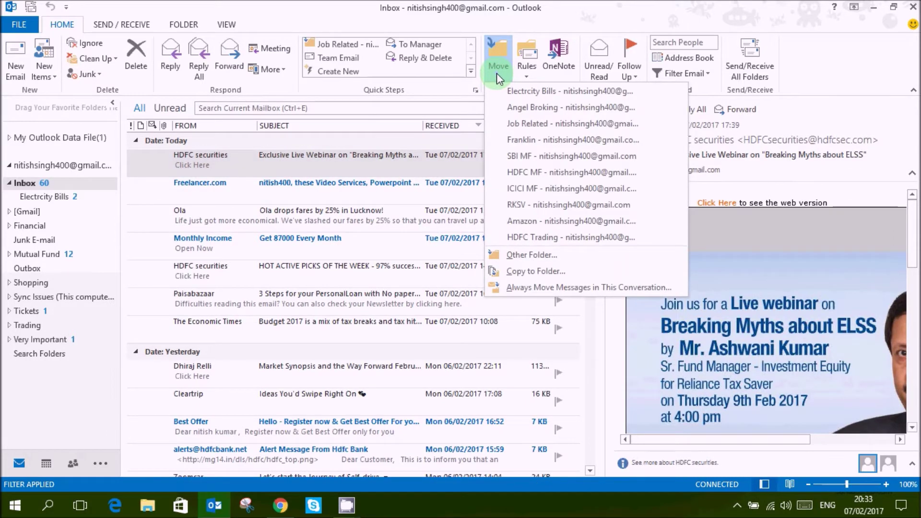